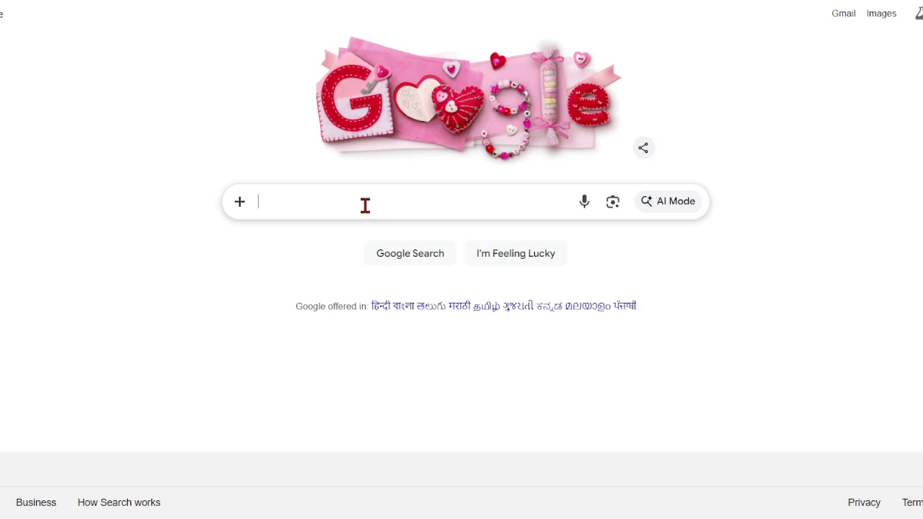
Search Google for 'E DISTRICT ODISHA', fixing a typo along the way.
click(349, 202)
text(E DISR)
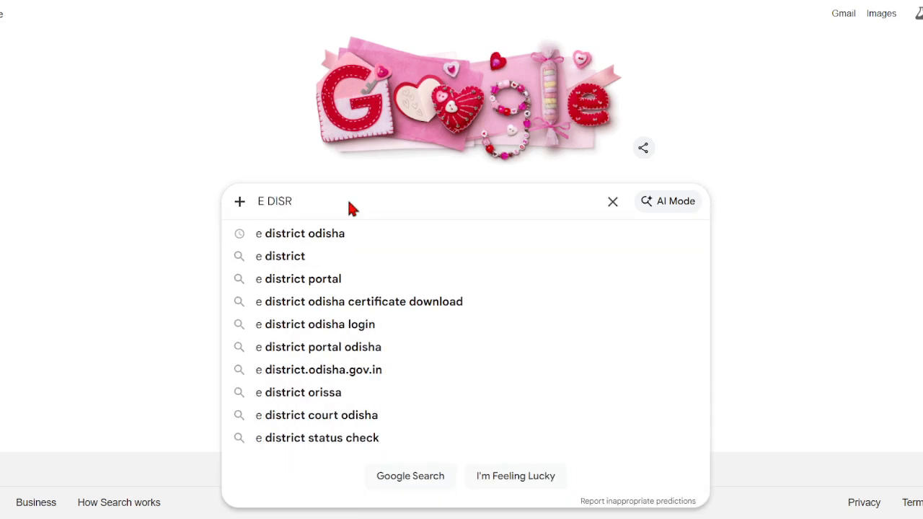
key(BackSpace)
text(TRICT ODISHA)
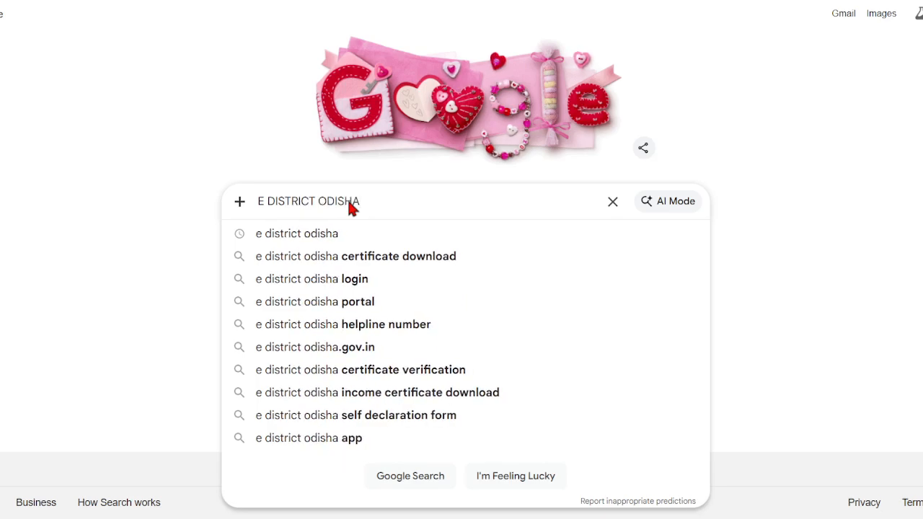
key(Return)
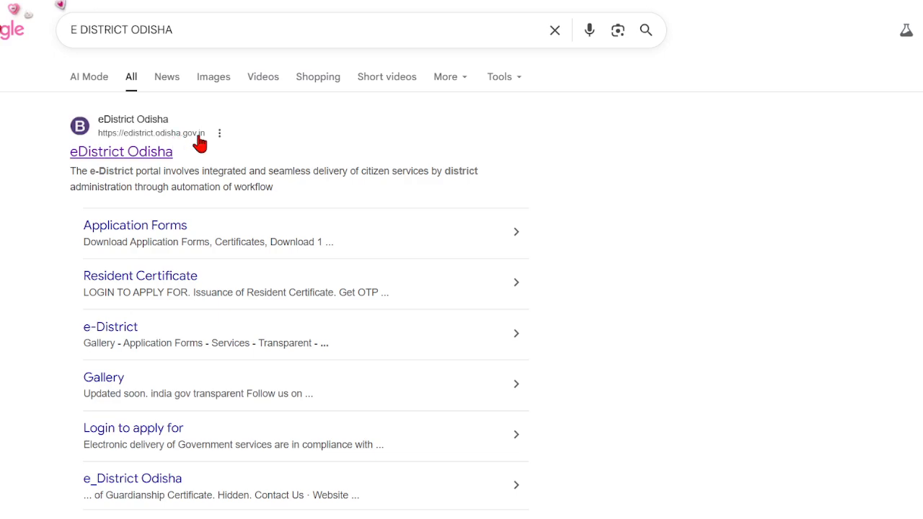
Open the official edistrict.odisha.gov.in portal from the search results.
click(130, 156)
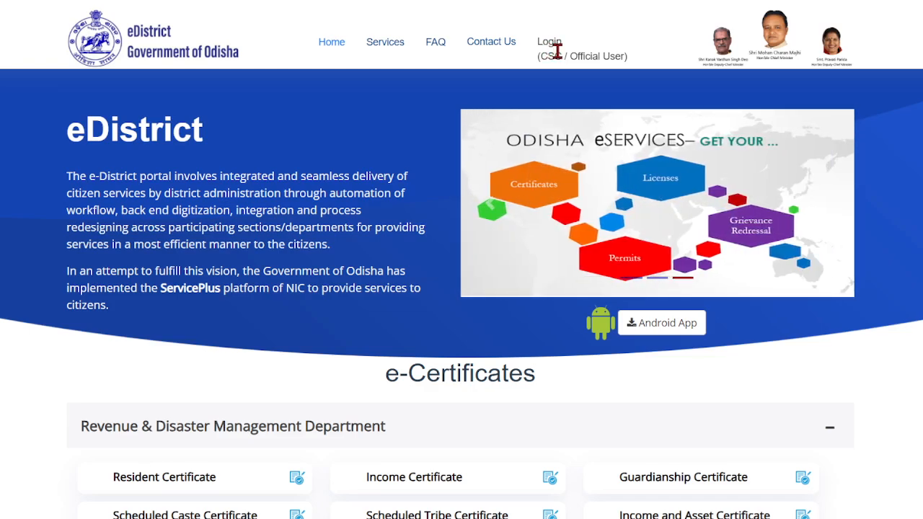
Choose Resident Certificate from the portal's e-Certificates list to apply.
click(178, 485)
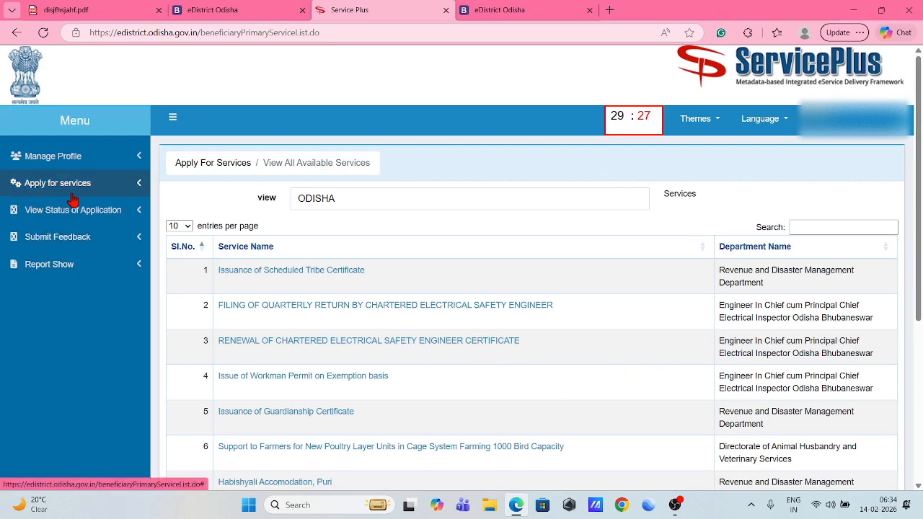
Filter all available services by 'RESI' and open Issuance of Resident Certificate.
click(103, 191)
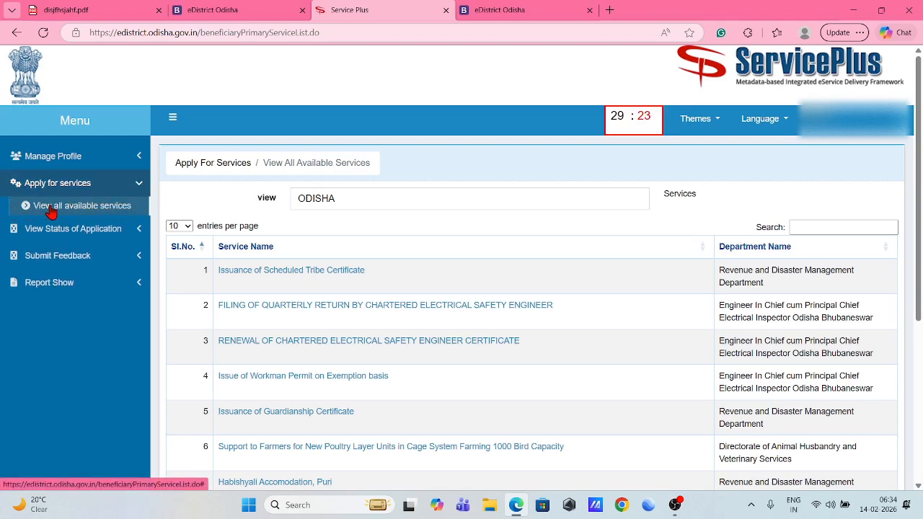
click(75, 213)
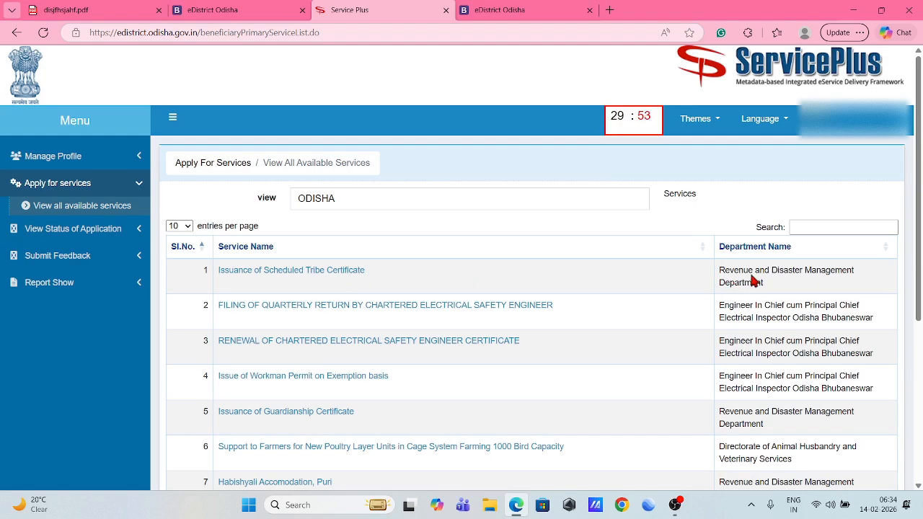
click(820, 227)
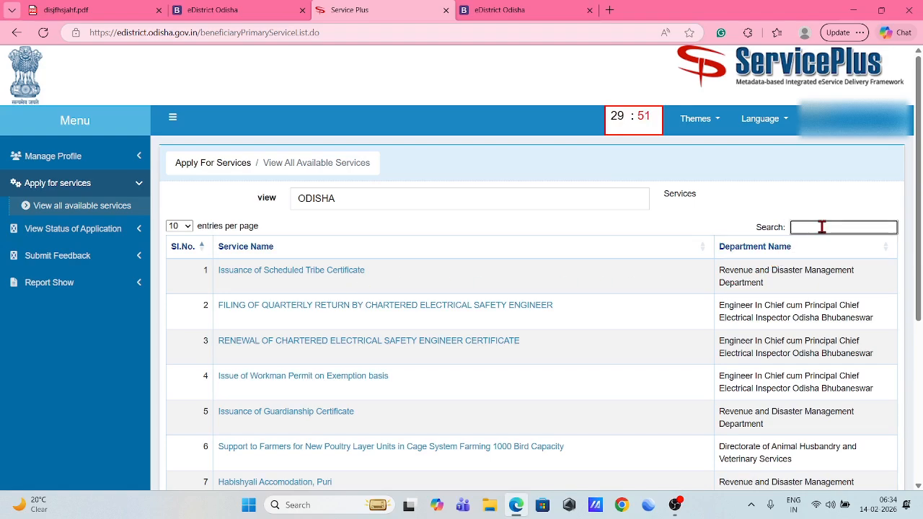
text(RESI)
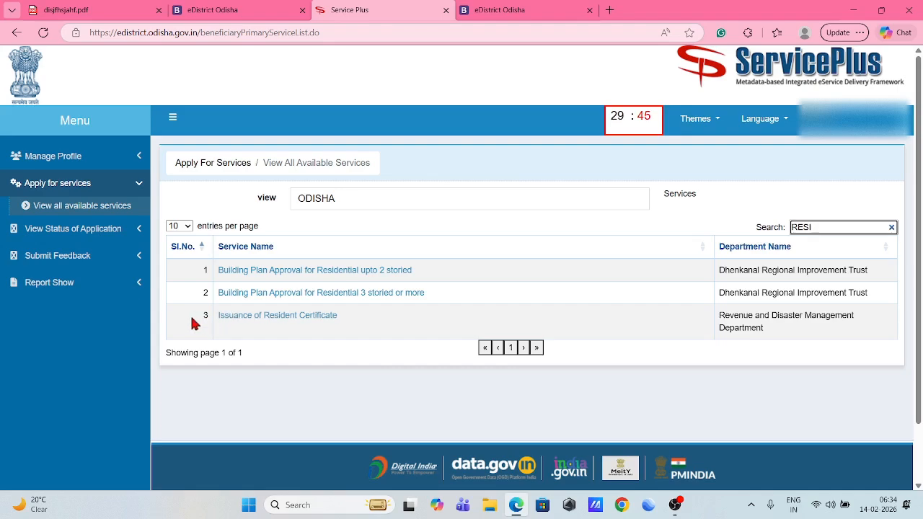
click(301, 319)
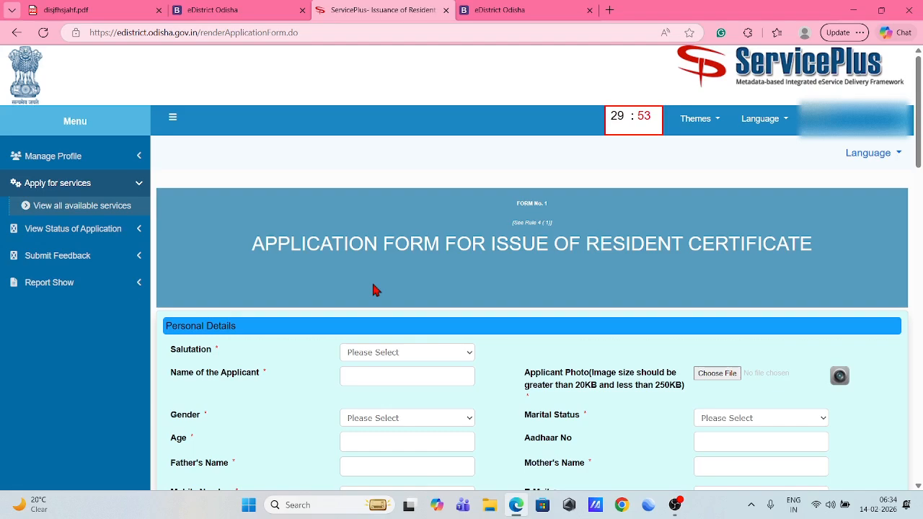
Set Salutation to Shri and enter the applicant's full name.
scroll(375, 288, down, 3)
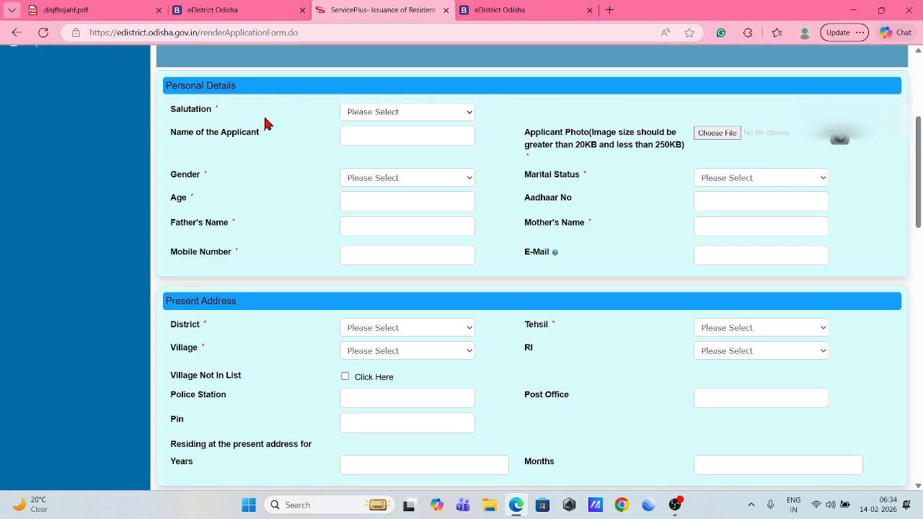
click(354, 113)
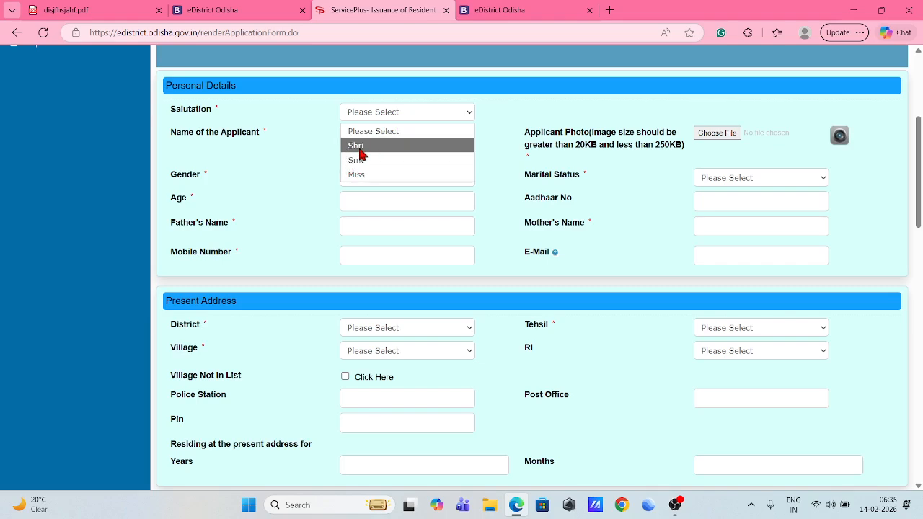
click(359, 149)
click(354, 140)
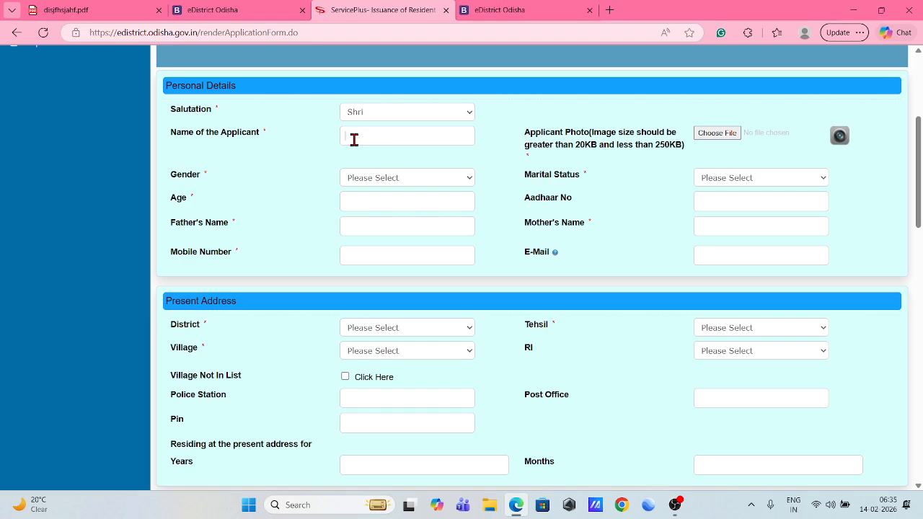
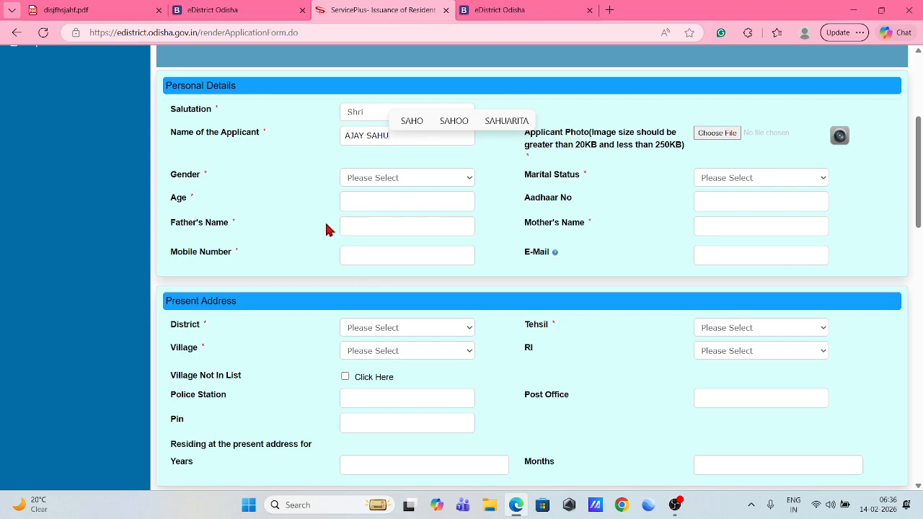
Set Gender to Male and Marital Status to Unmarried.
click(365, 180)
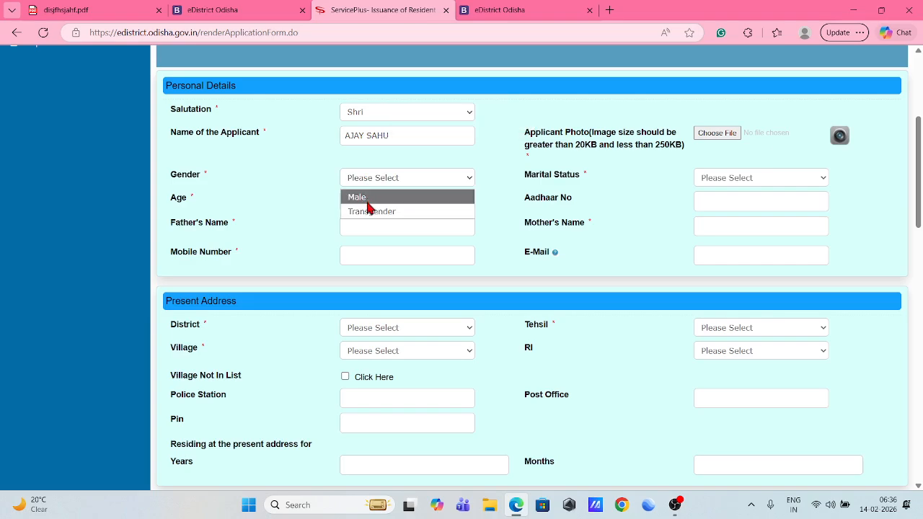
click(368, 201)
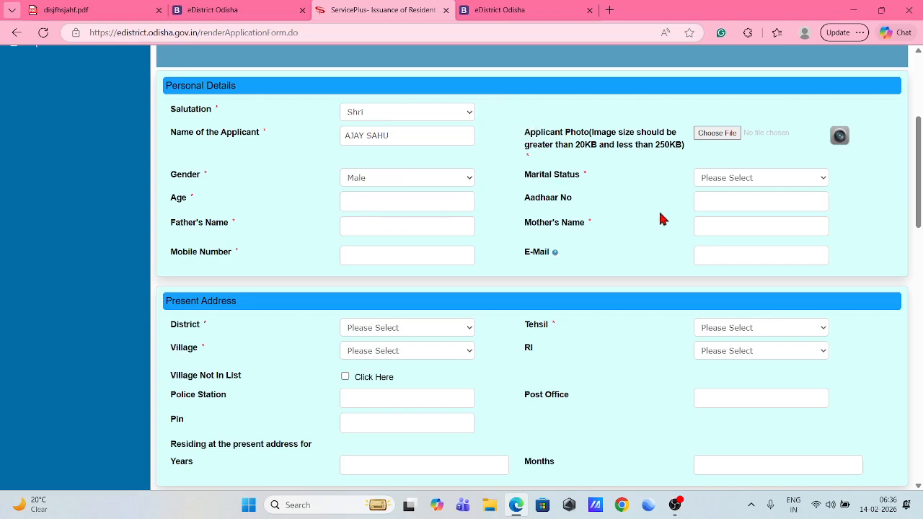
click(739, 182)
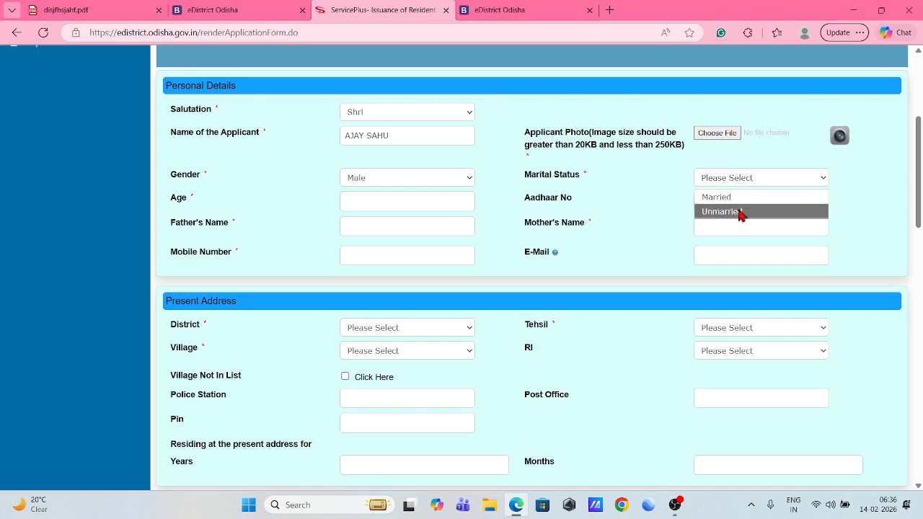
click(741, 213)
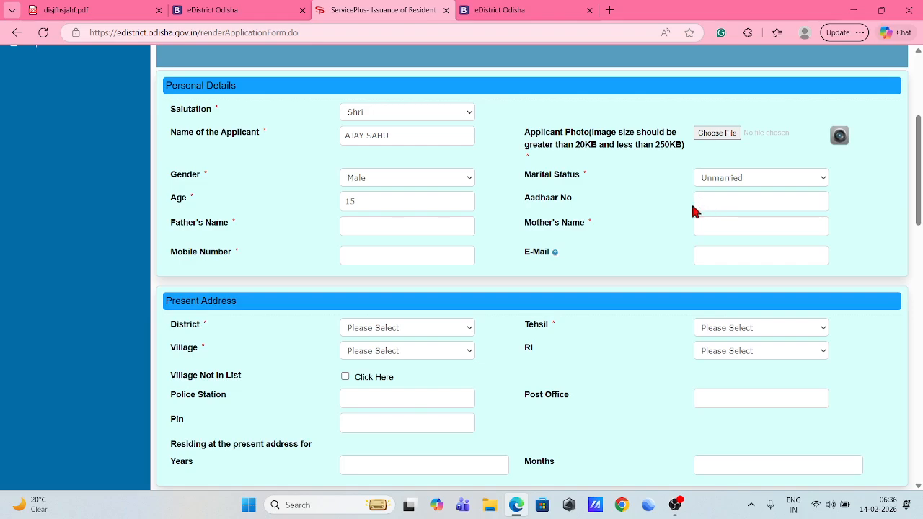
click(716, 205)
Enter the father's name and mother's name on the form.
click(395, 230)
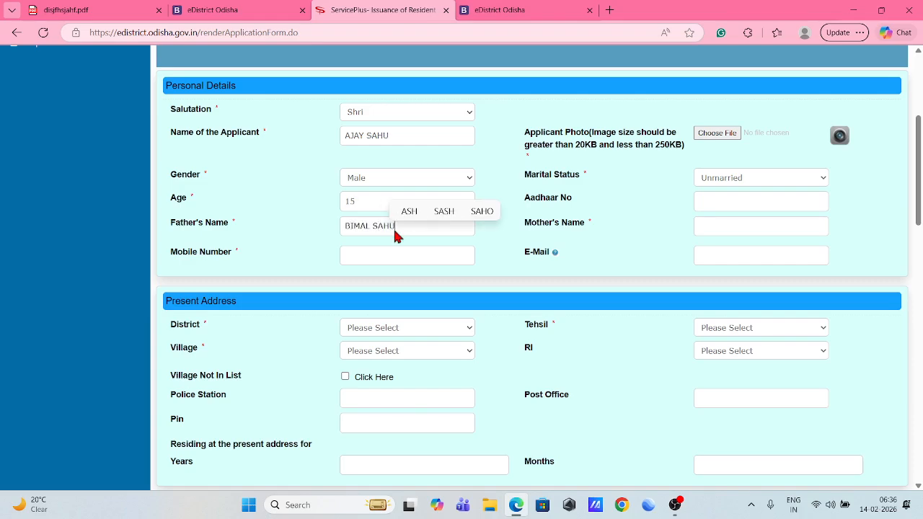
click(721, 230)
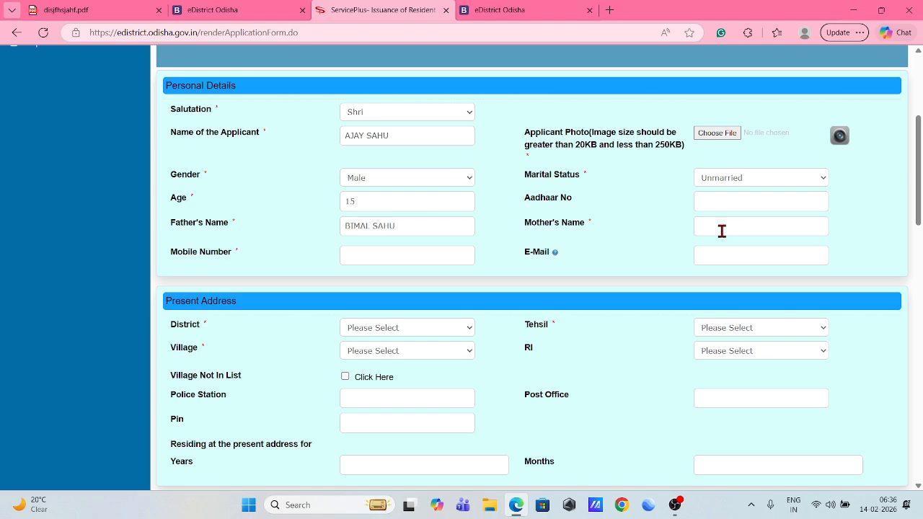
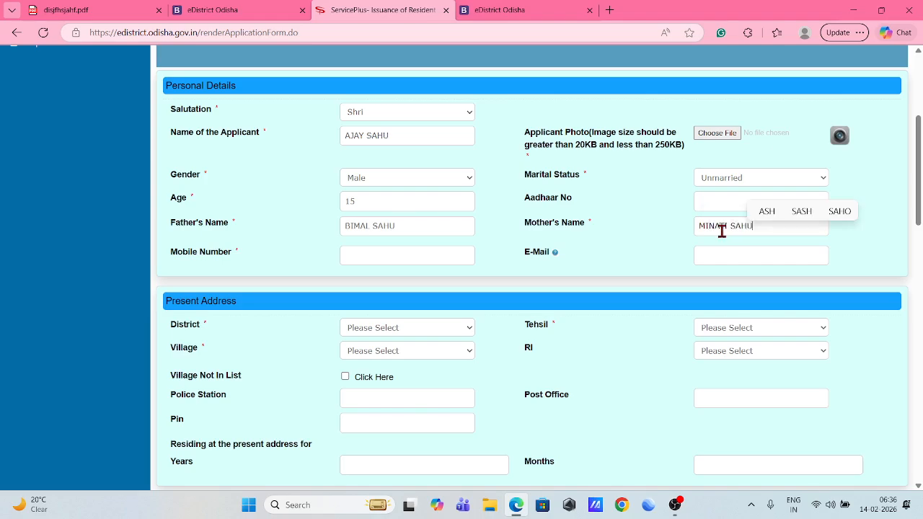
click(620, 279)
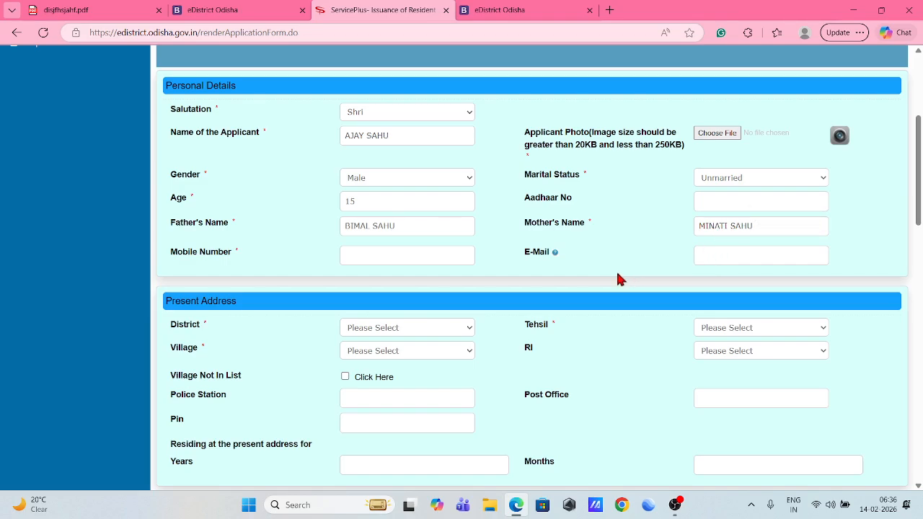
click(367, 255)
Set the present address district to Kendujhar and tehsil to Telkoi.
scroll(282, 303, down, 3)
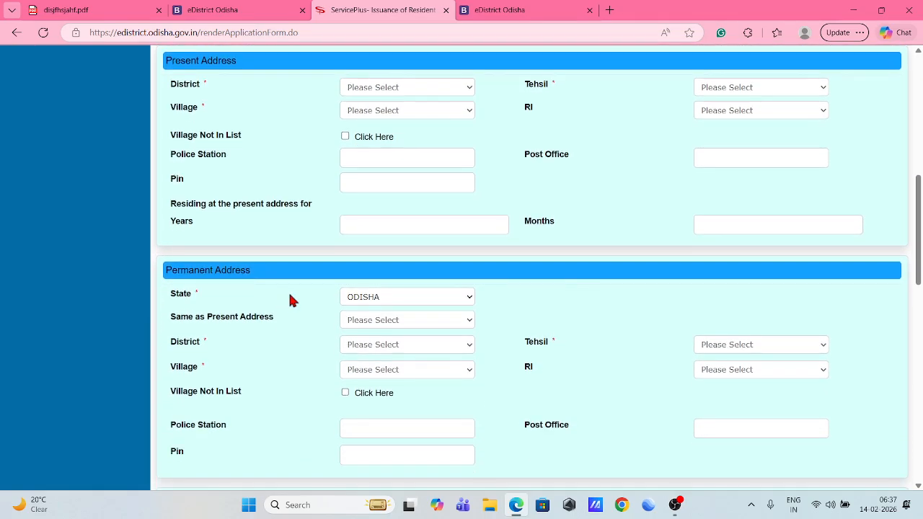
click(376, 88)
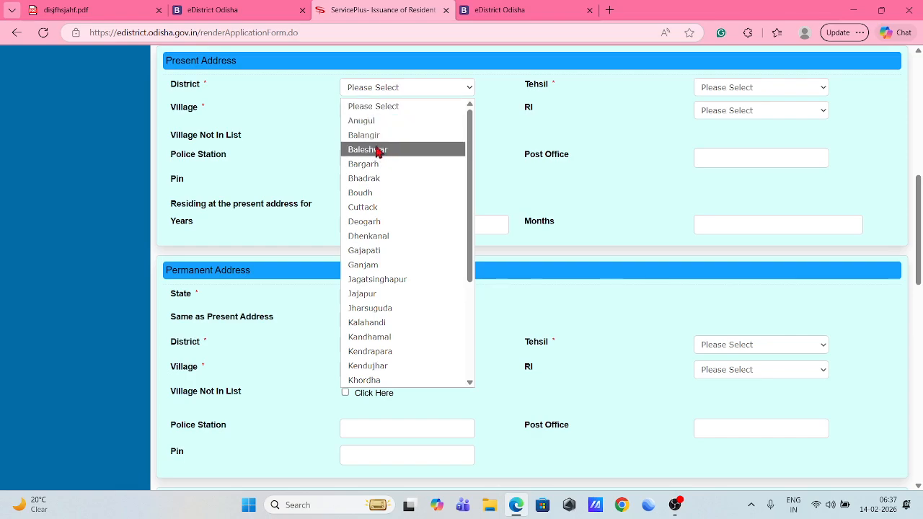
scroll(384, 245, down, 2)
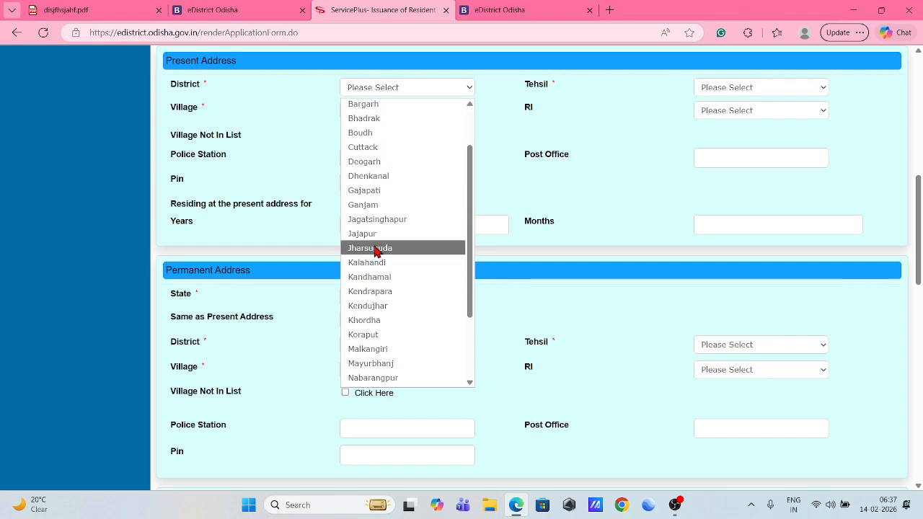
click(379, 309)
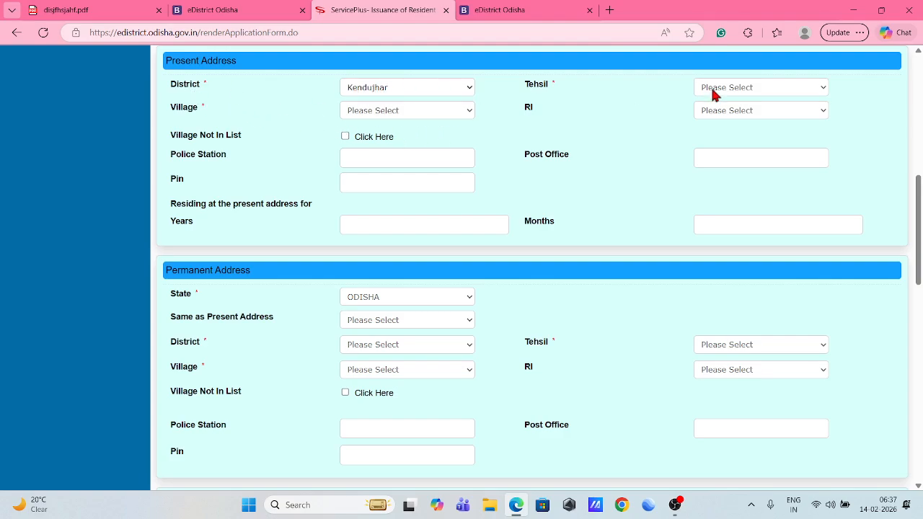
click(784, 87)
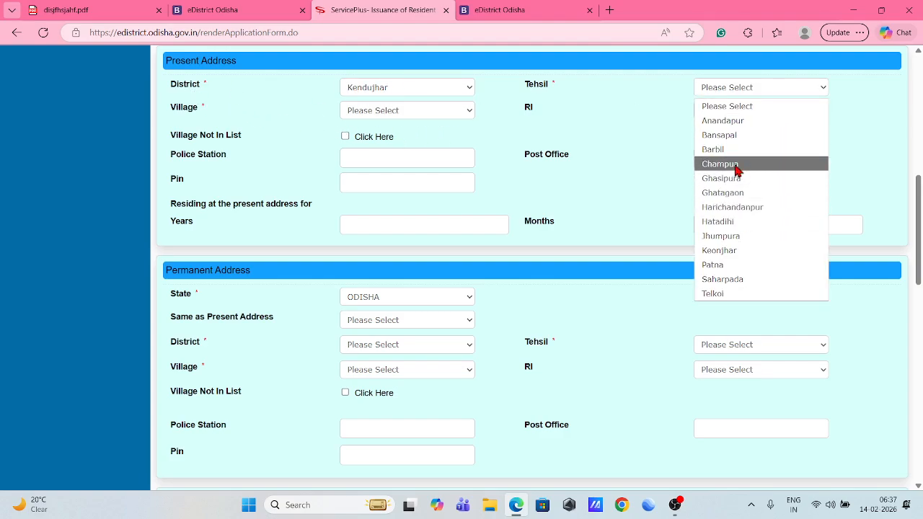
click(727, 294)
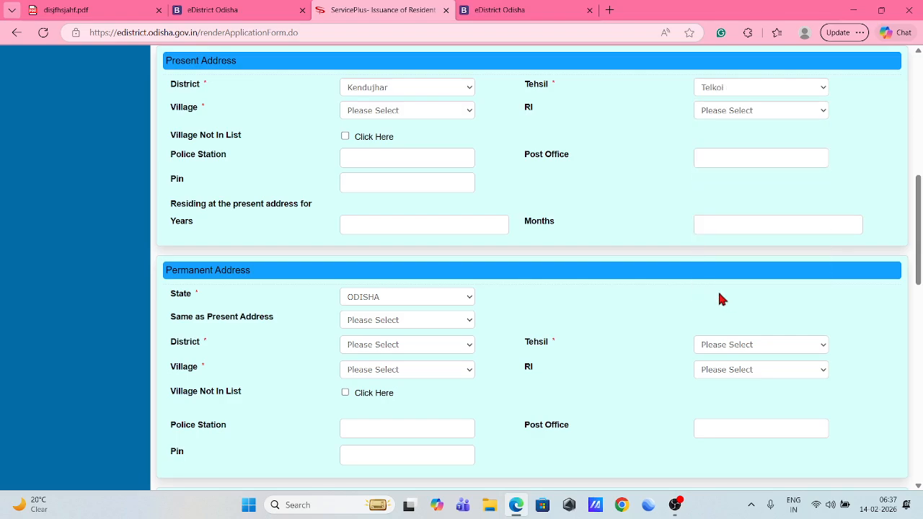
Choose Telkoi as the present address village and revenue inspector (RI).
click(390, 110)
scroll(380, 289, down, 10)
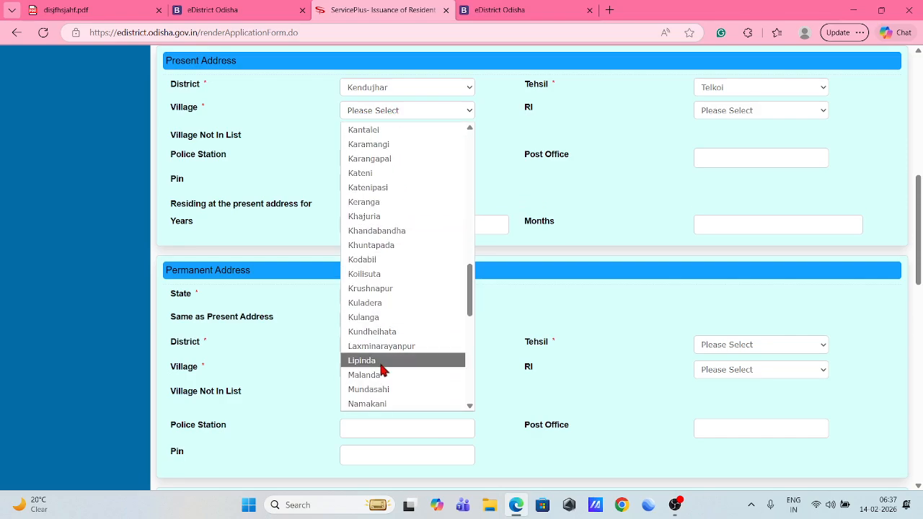
scroll(382, 370, down, 12)
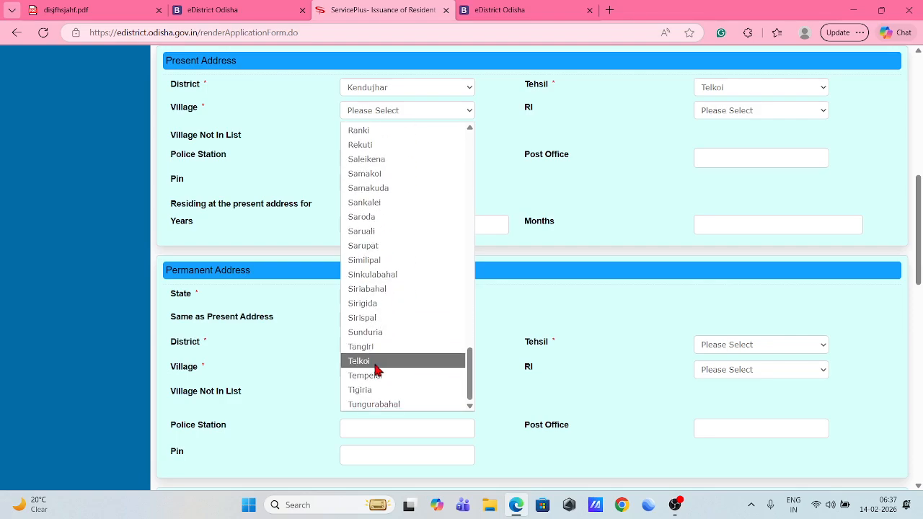
click(378, 362)
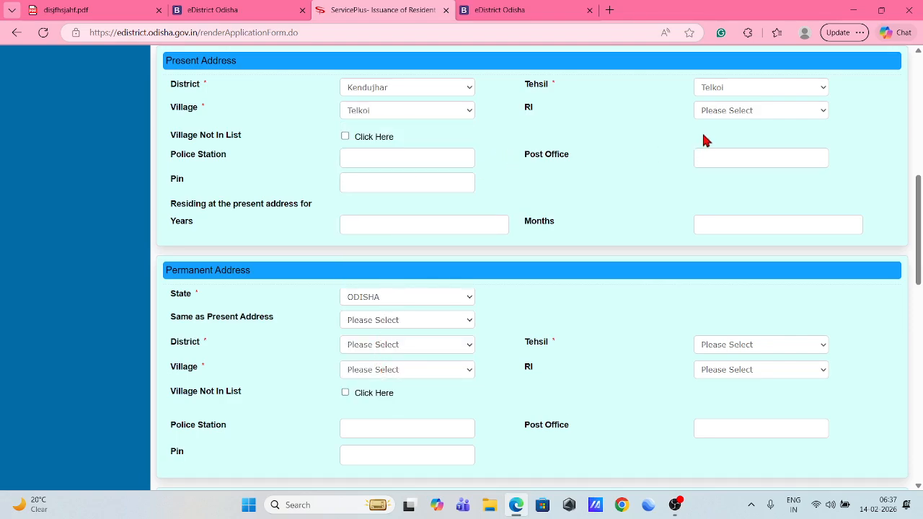
click(716, 114)
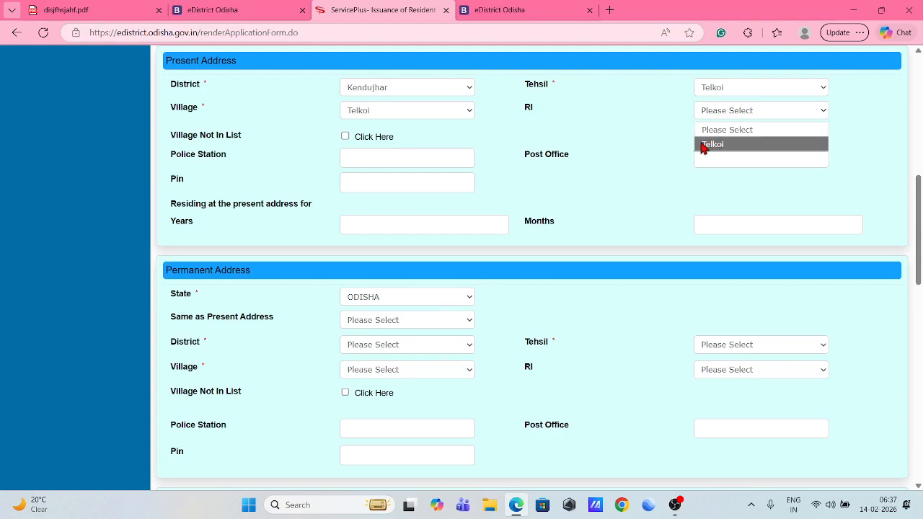
click(723, 148)
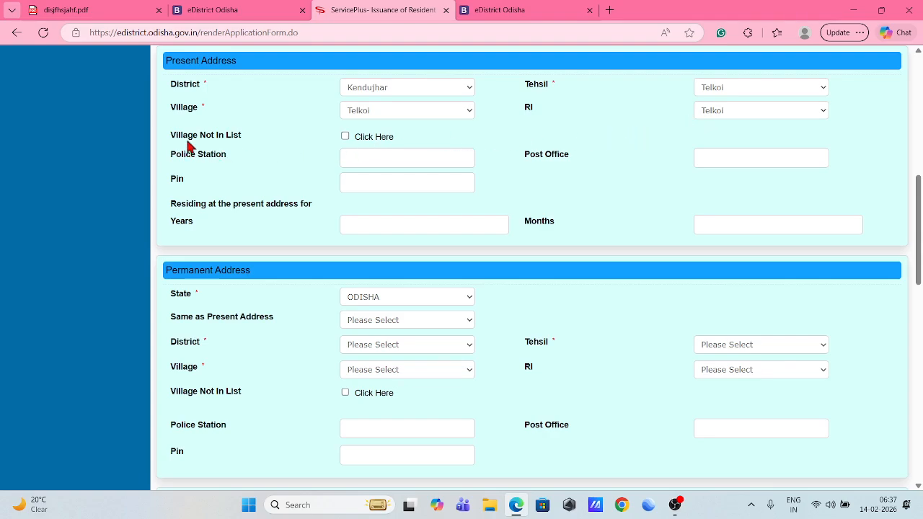
Toggle off 'village not in list' and reselect Telkoi for village and RI.
click(346, 137)
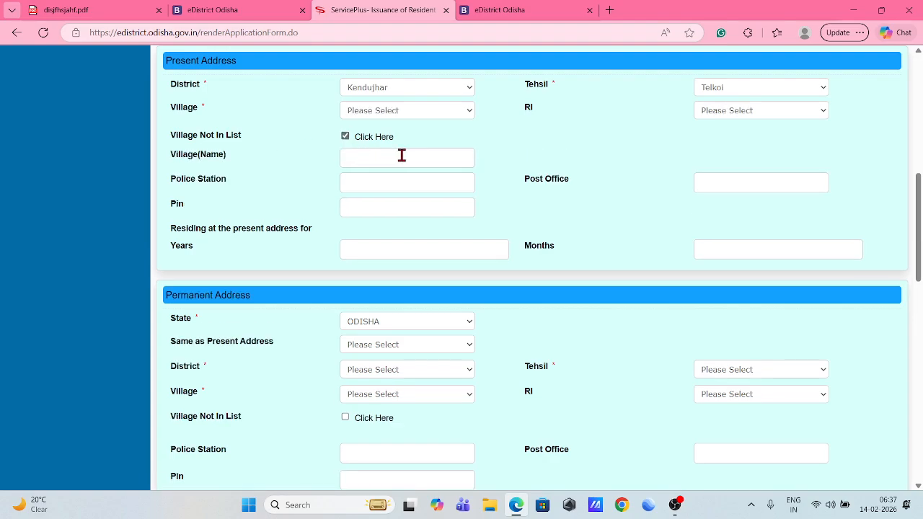
click(346, 136)
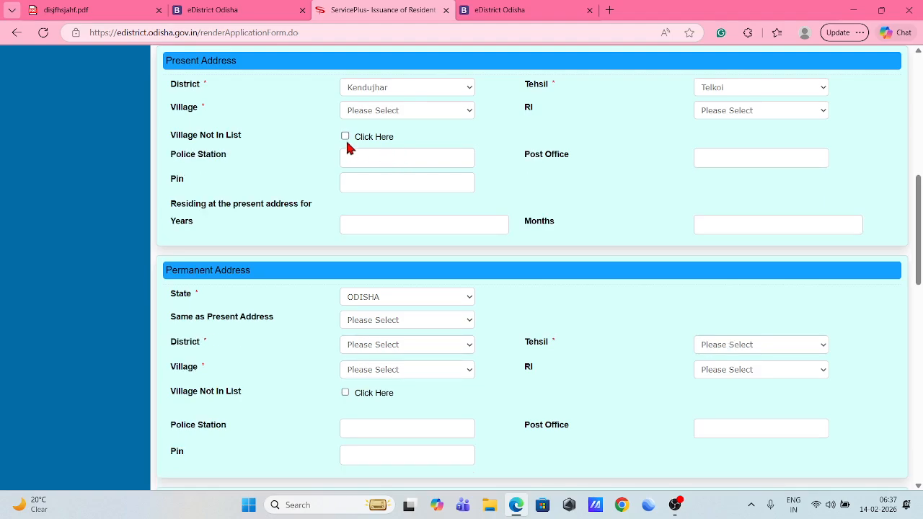
click(374, 111)
scroll(391, 323, down, 15)
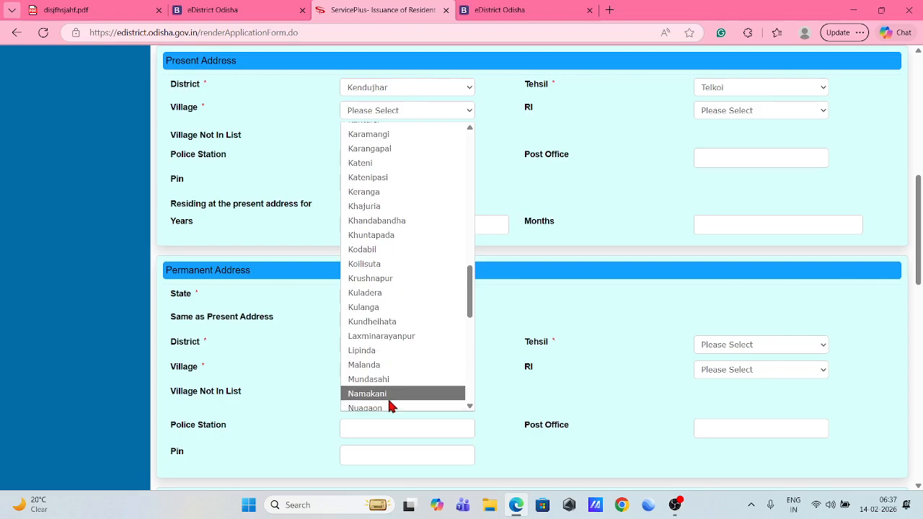
scroll(368, 401, down, 3)
click(370, 363)
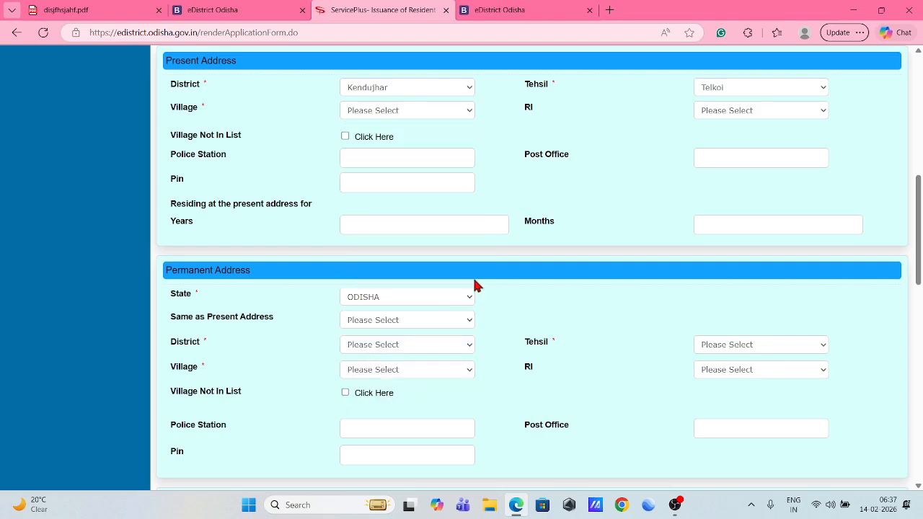
click(725, 114)
click(728, 144)
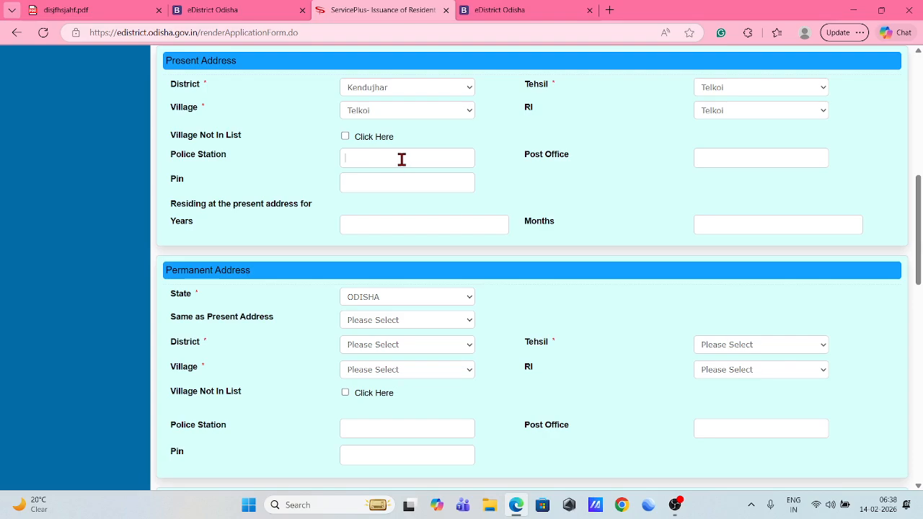
Fill in the post office, PIN 758019 and 15 years at the present address.
click(744, 156)
click(397, 185)
scroll(414, 214, down, 1)
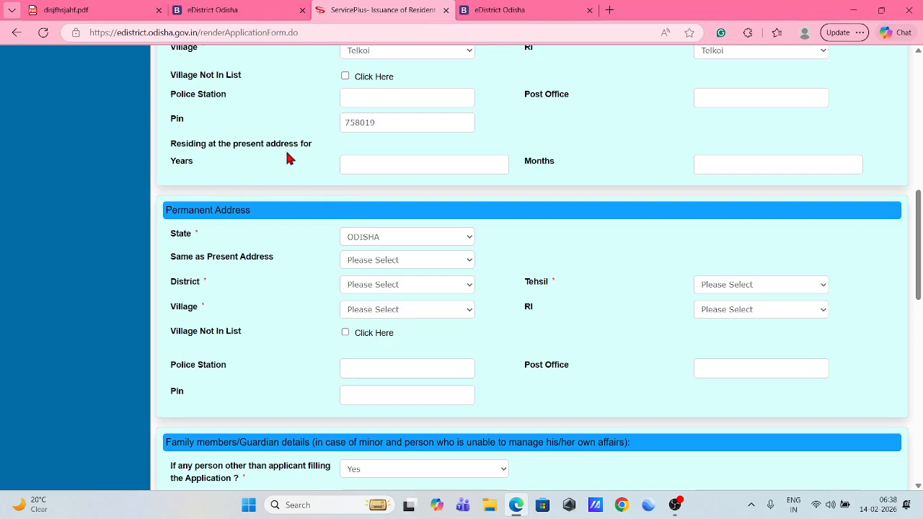
click(384, 165)
scroll(649, 189, down, 2)
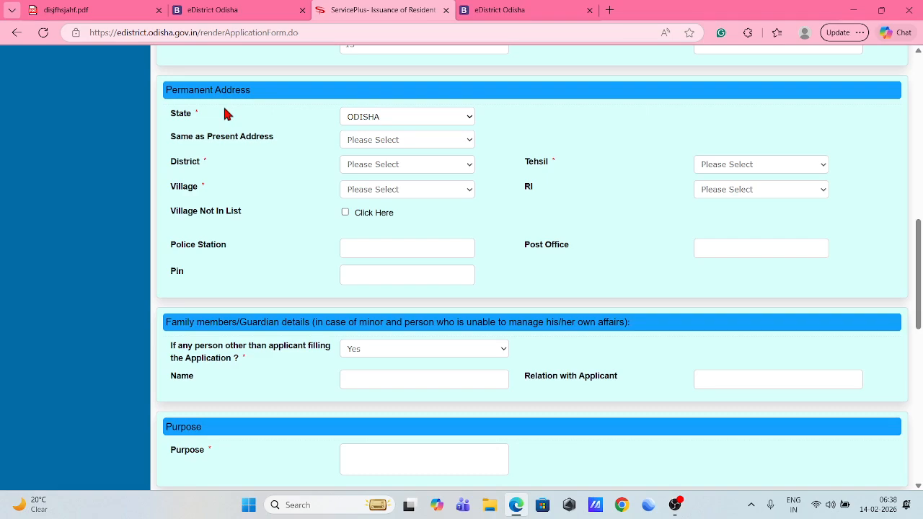
scroll(423, 149, up, 2)
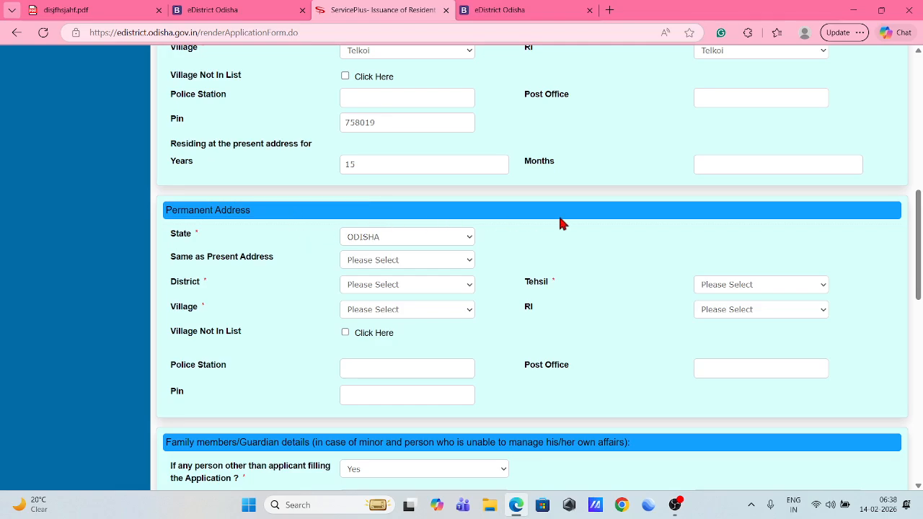
scroll(544, 223, up, 2)
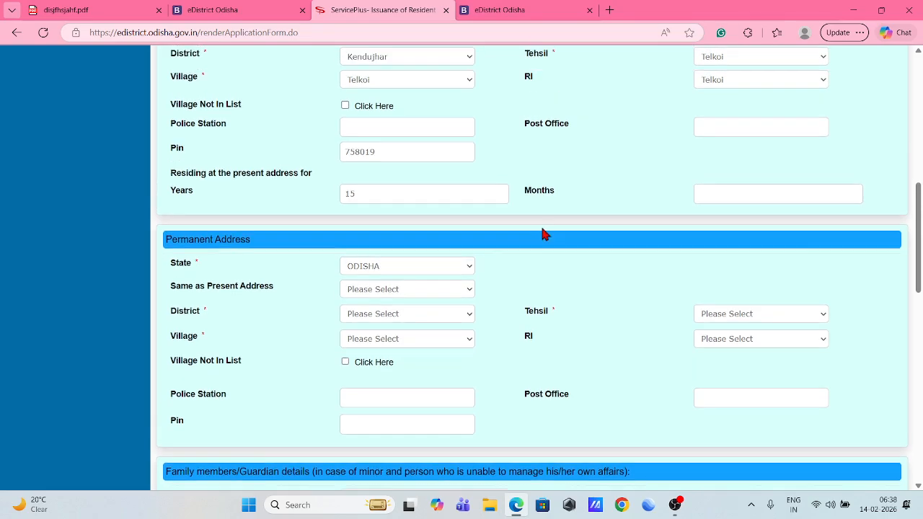
scroll(543, 228, down, 3)
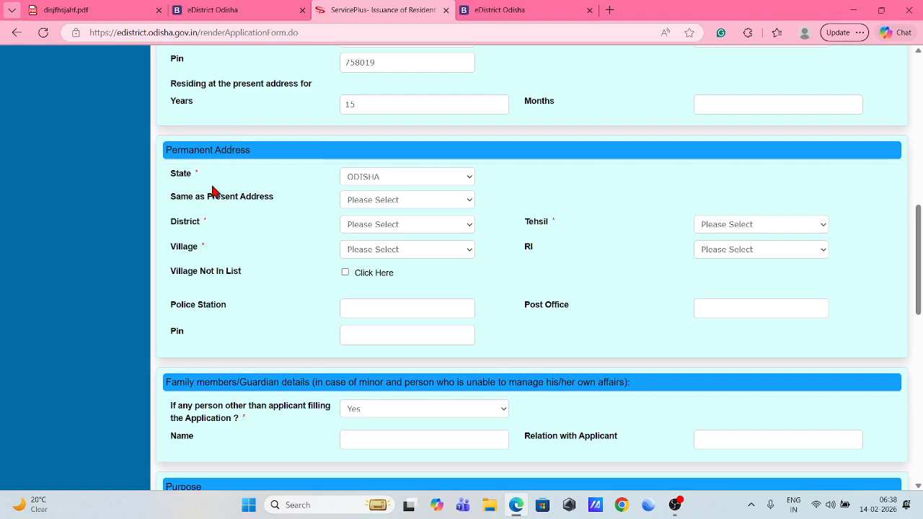
click(384, 200)
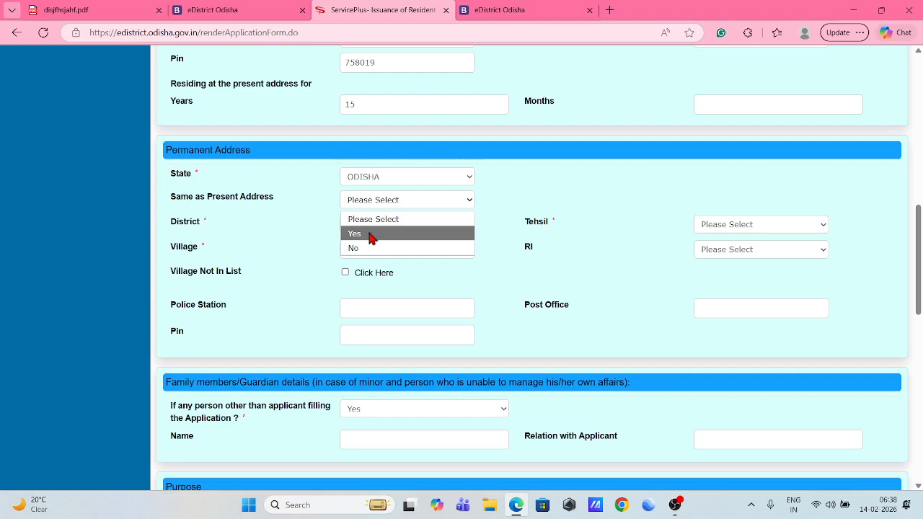
click(373, 237)
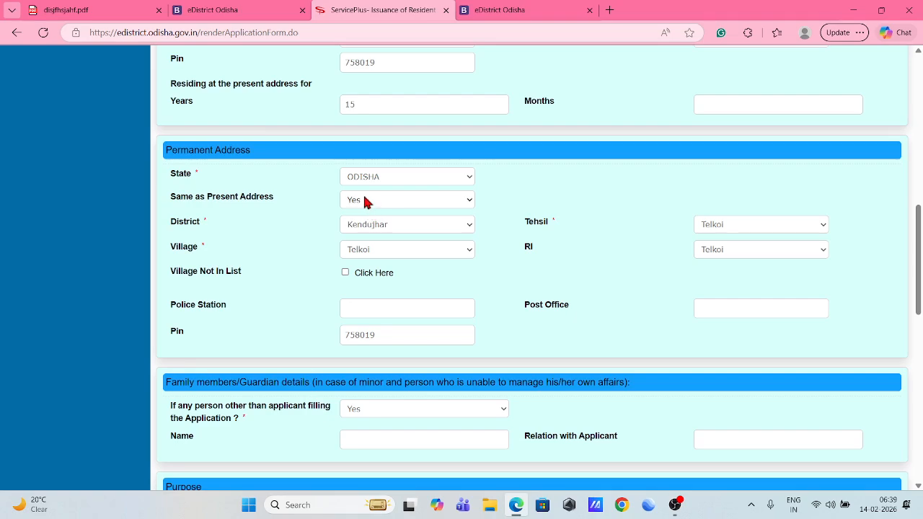
scroll(393, 223, down, 3)
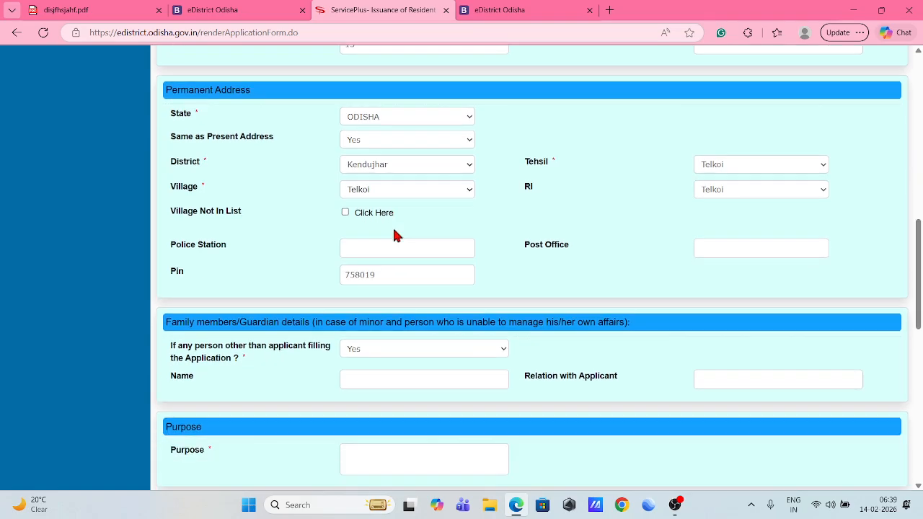
scroll(404, 236, down, 1)
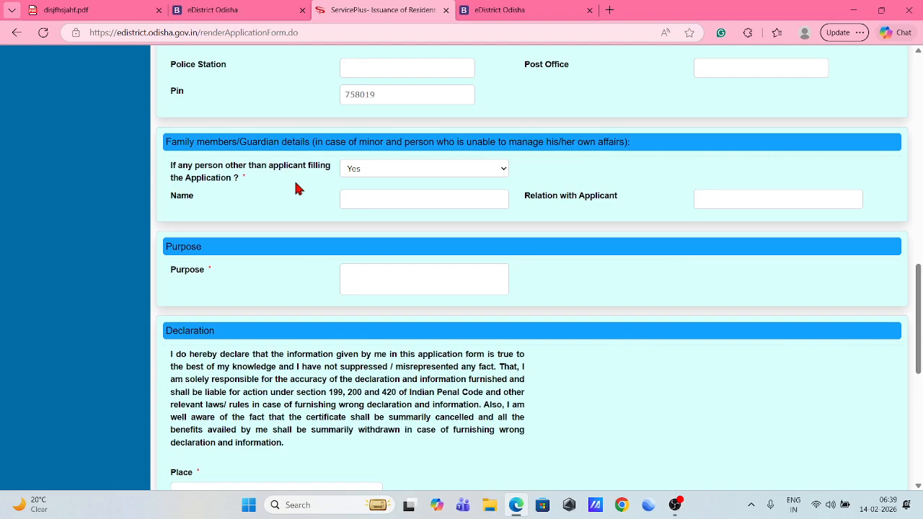
click(376, 164)
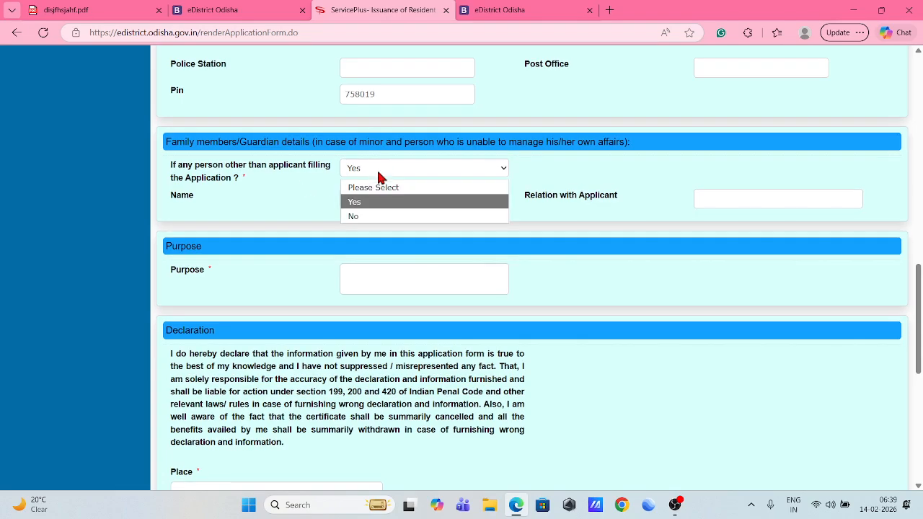
click(363, 217)
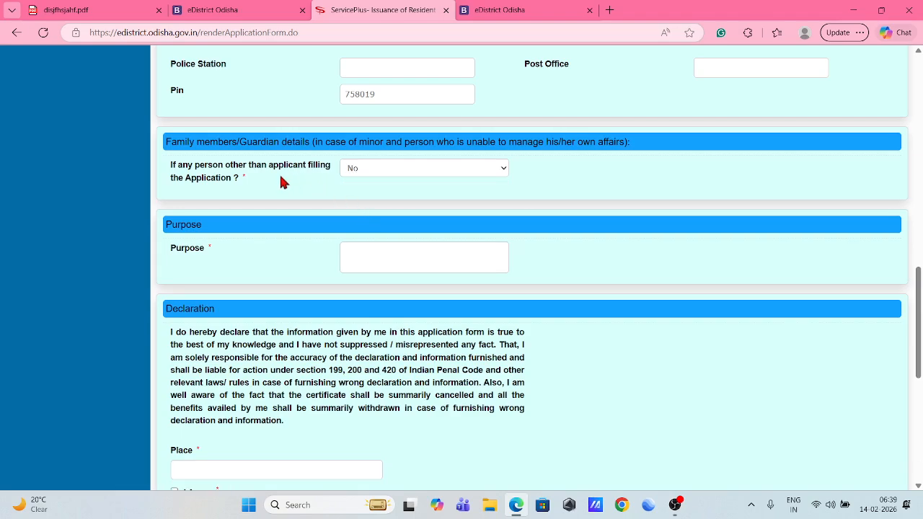
click(370, 167)
click(371, 204)
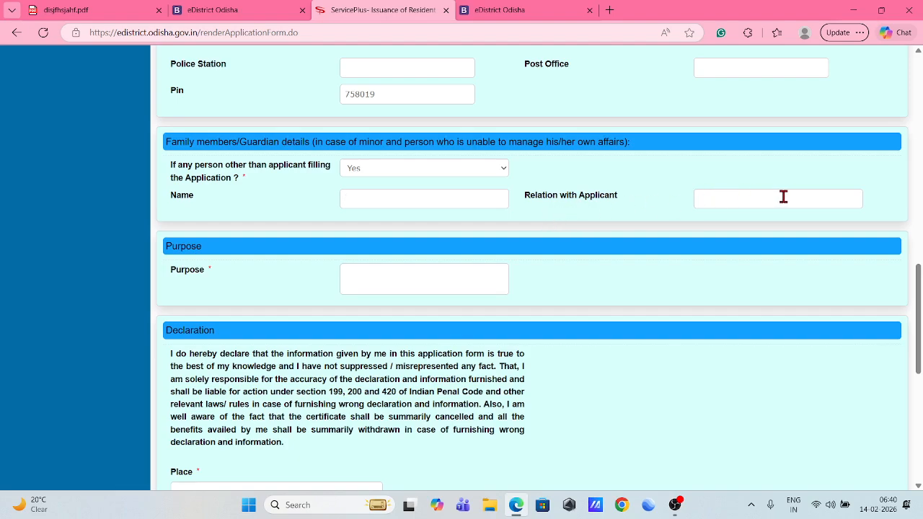
Enter STUDY as the purpose of the application.
scroll(549, 224, down, 1)
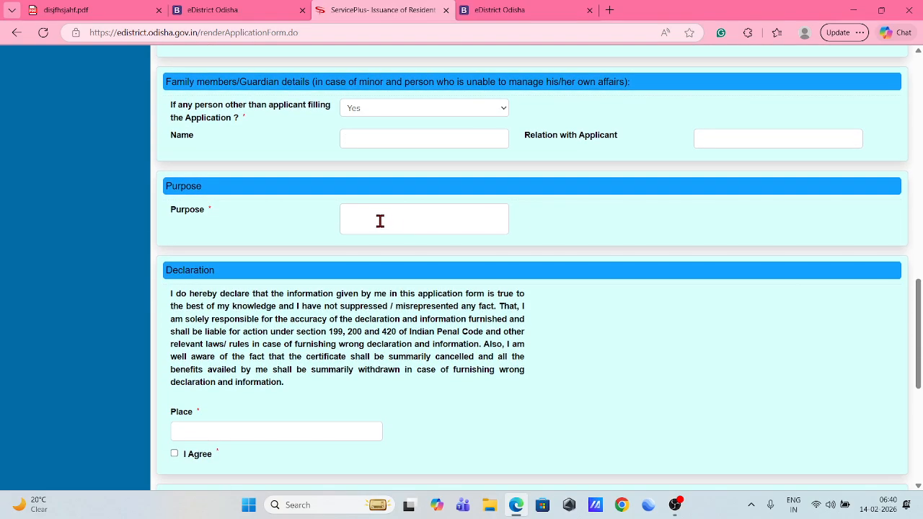
click(417, 223)
text(STUDY)
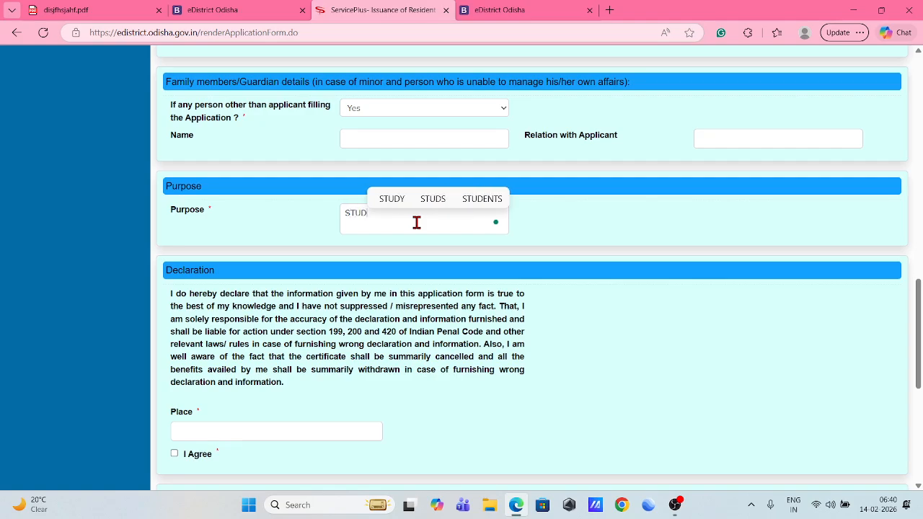
click(564, 274)
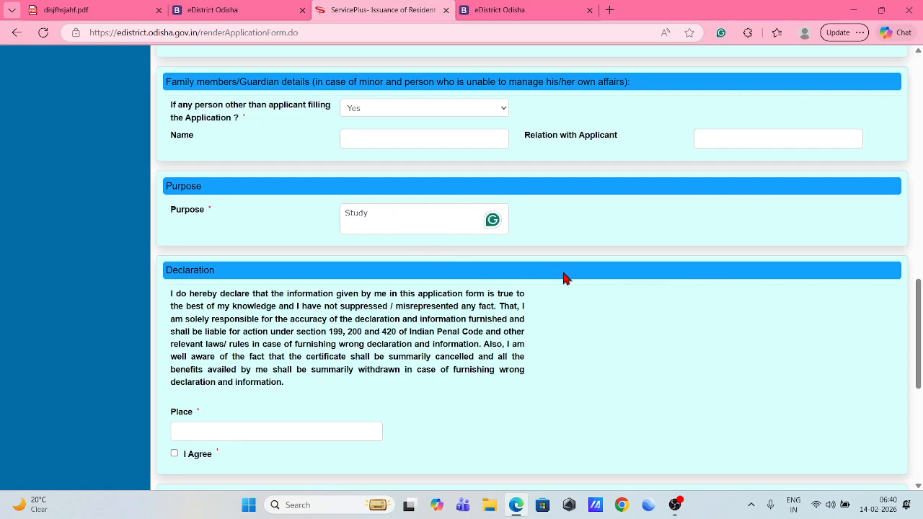
Enter TELKOI as the place of declaration and agree to the declaration.
scroll(550, 277, down, 1)
click(205, 371)
text(TE)
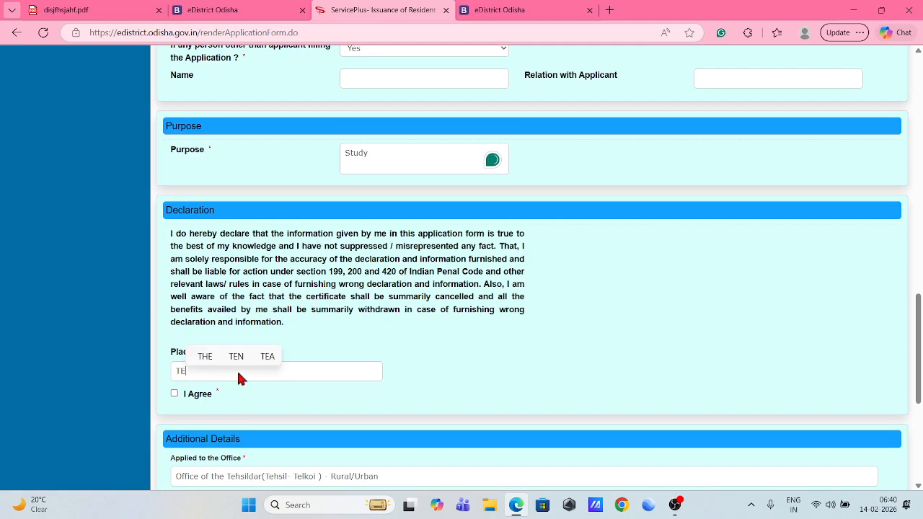
text(LKOI)
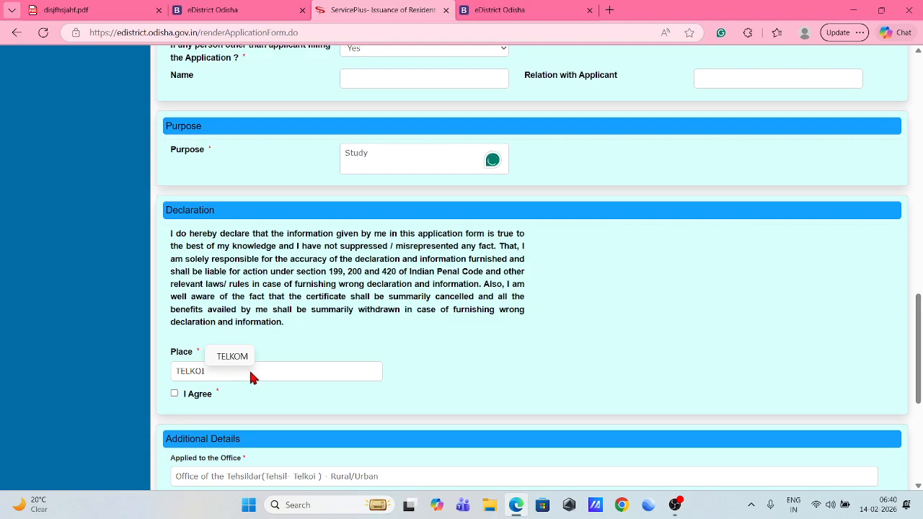
click(178, 397)
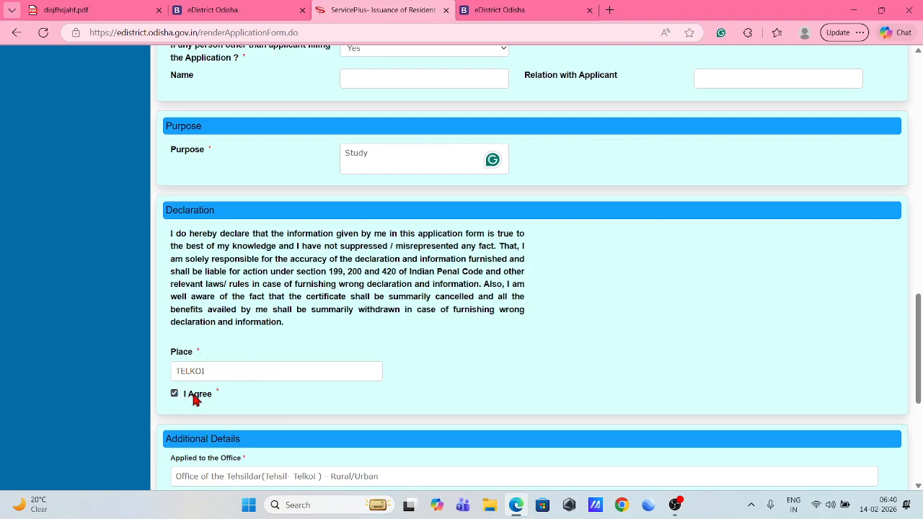
scroll(330, 387, down, 1)
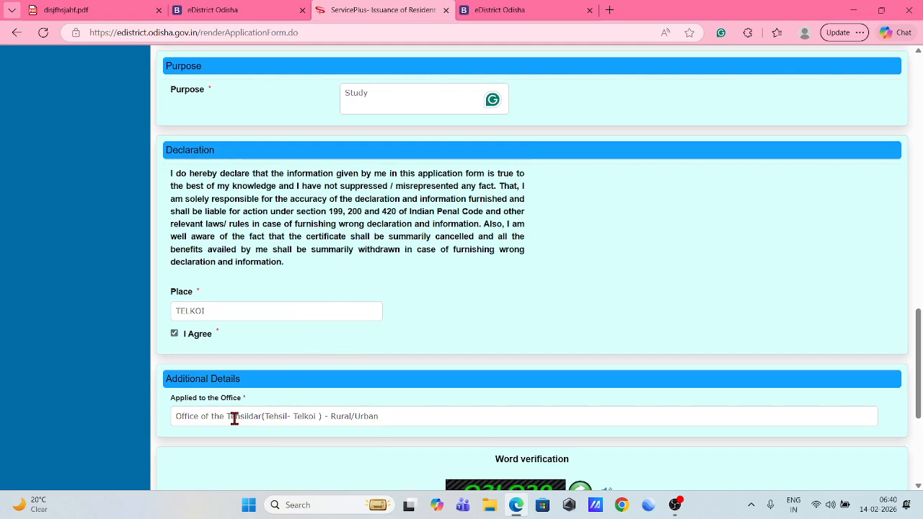
scroll(533, 349, down, 2)
scroll(536, 352, down, 1)
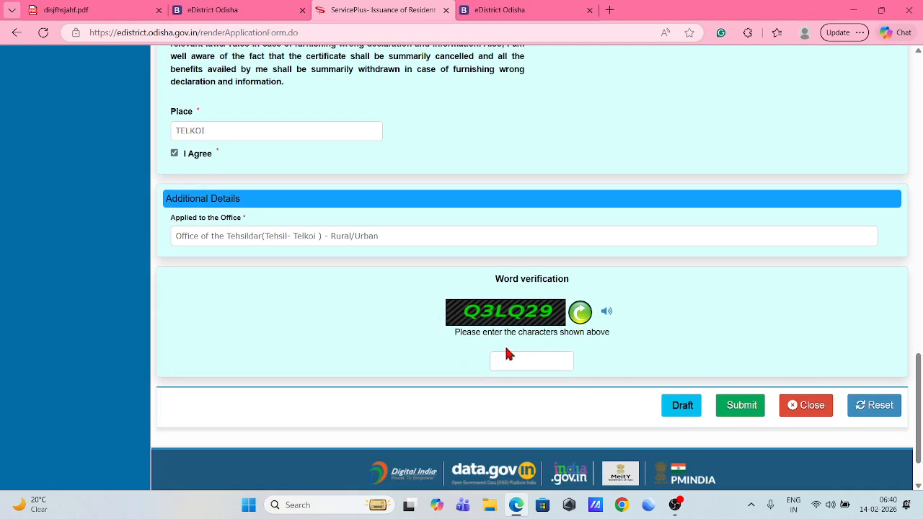
Enter the displayed captcha characters to submit the completed application.
text(Q3LQ29)
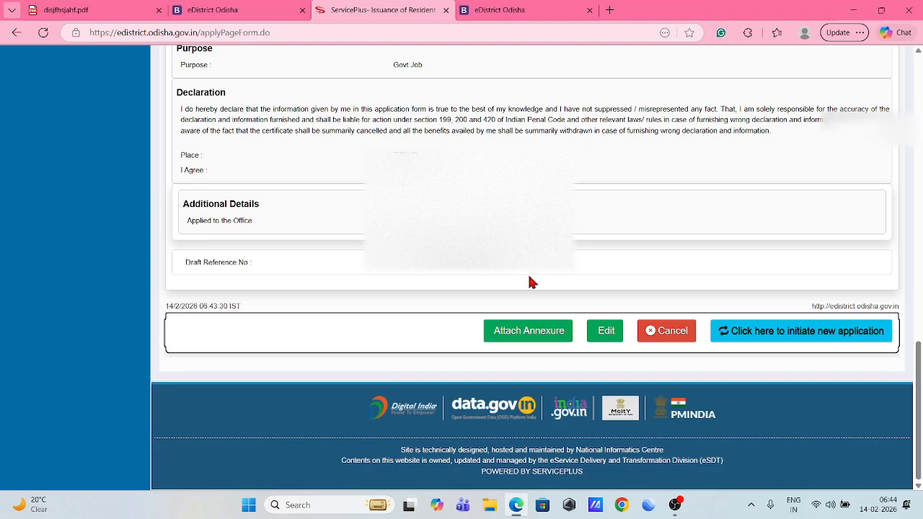
Proceed from the application summary to the Attach Annexure page.
click(530, 332)
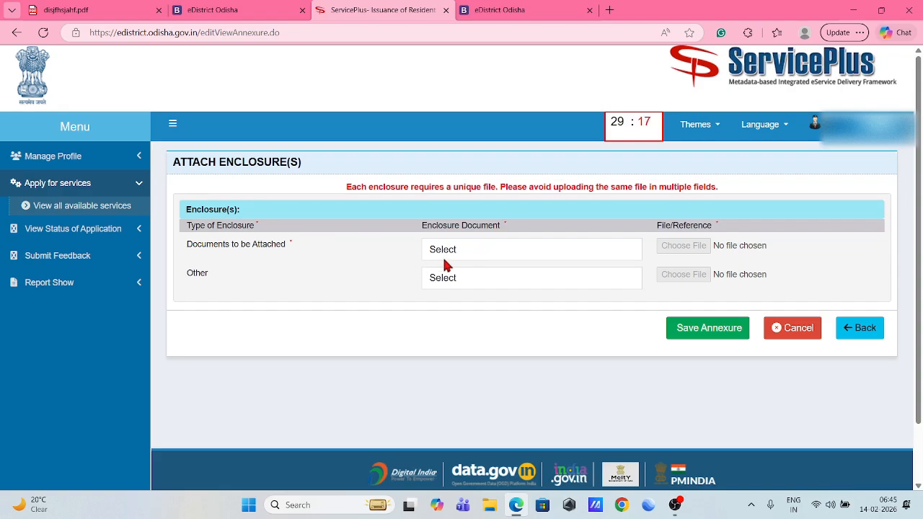
Set the required enclosure to EPIC/Aadhaar Card and the second enclosure type to Other.
click(475, 256)
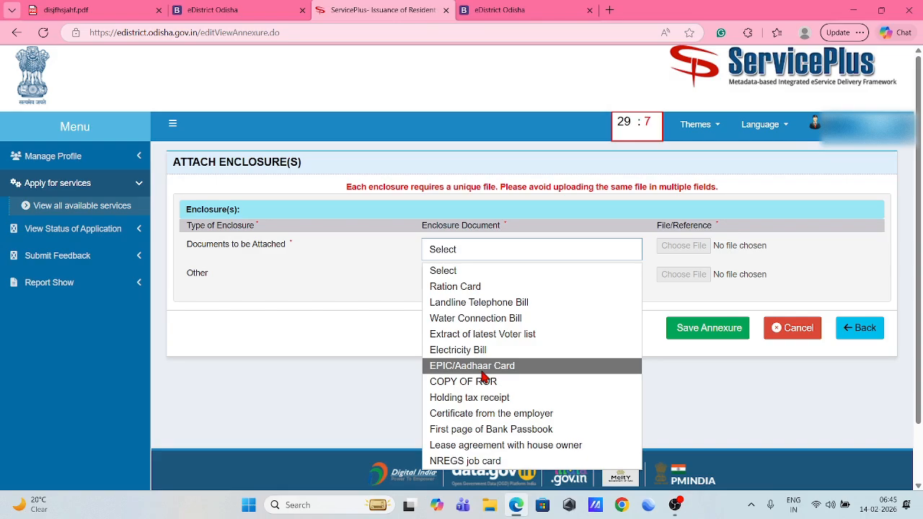
click(482, 372)
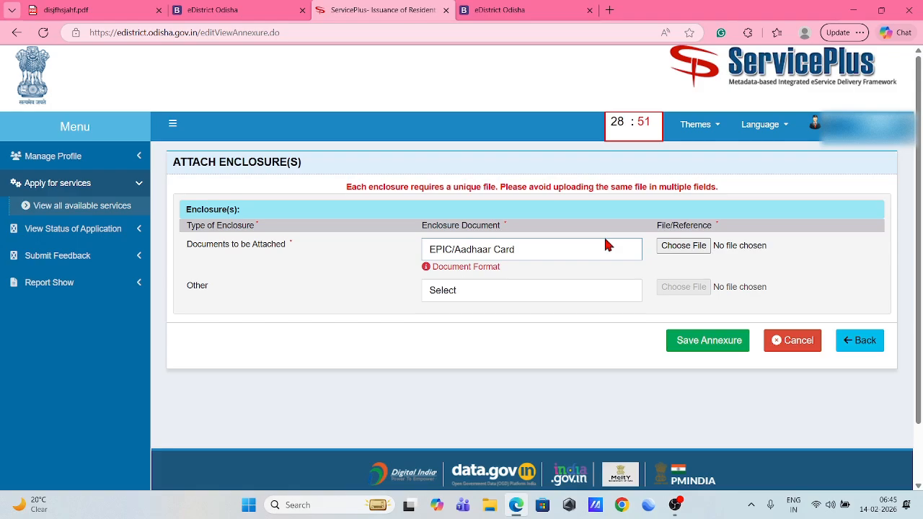
click(455, 292)
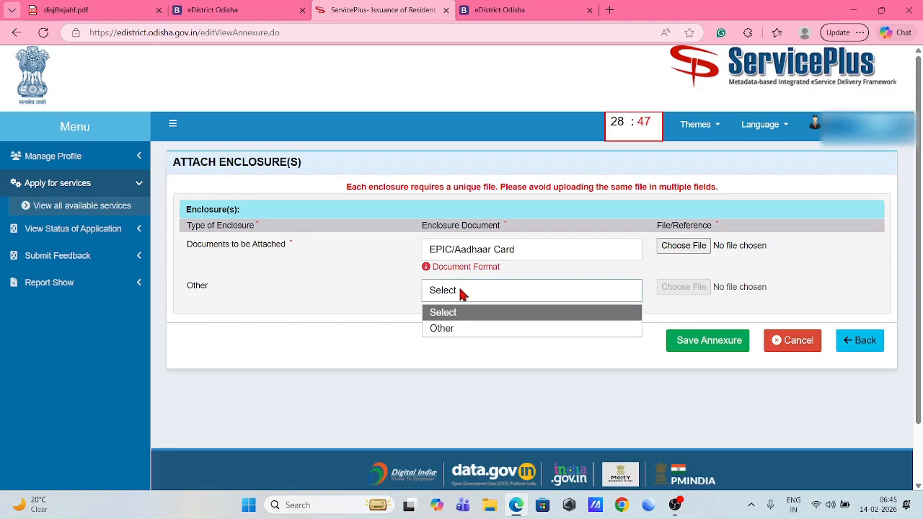
click(456, 291)
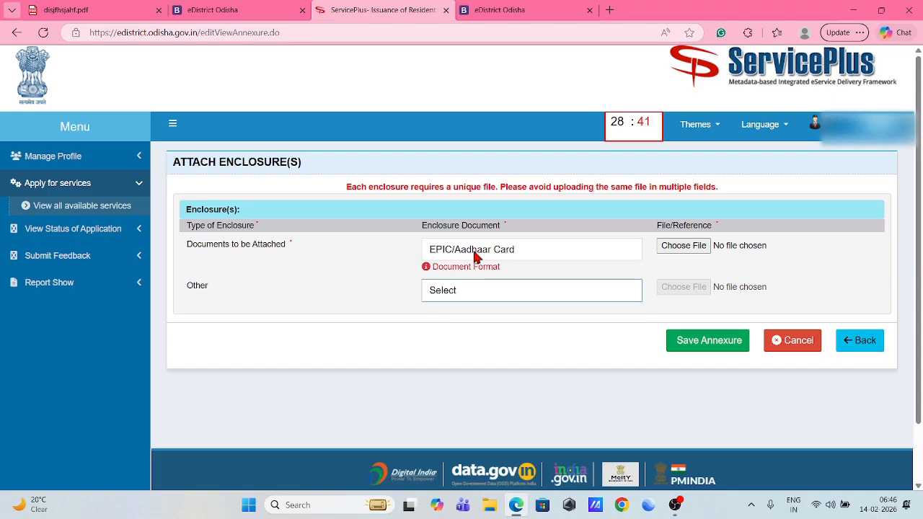
click(473, 288)
click(447, 328)
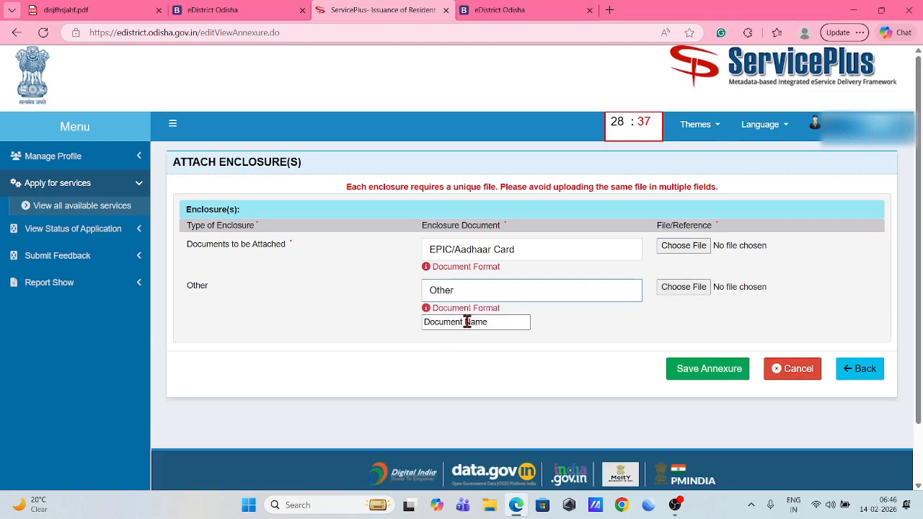
click(483, 323)
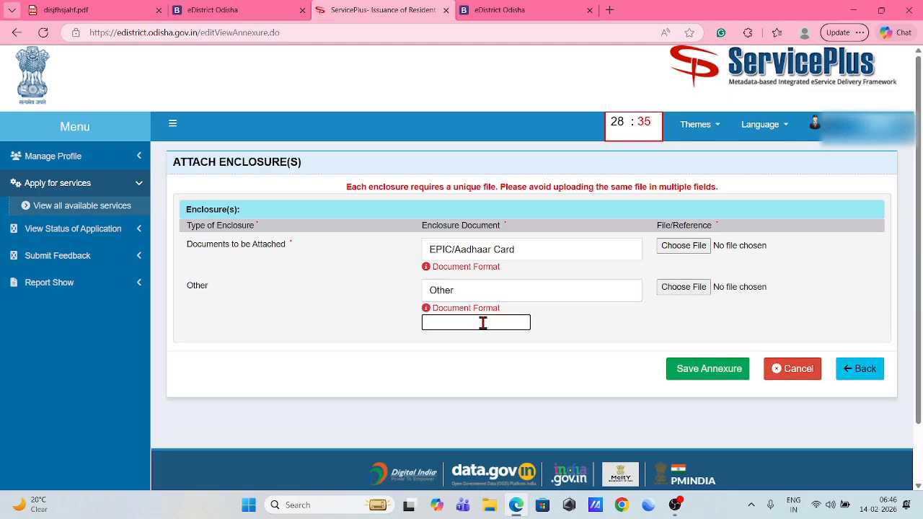
Name the other document ROR, attach addhar.pdf and ROR (1).pdf, and save the annexures.
text(ROR)
click(555, 326)
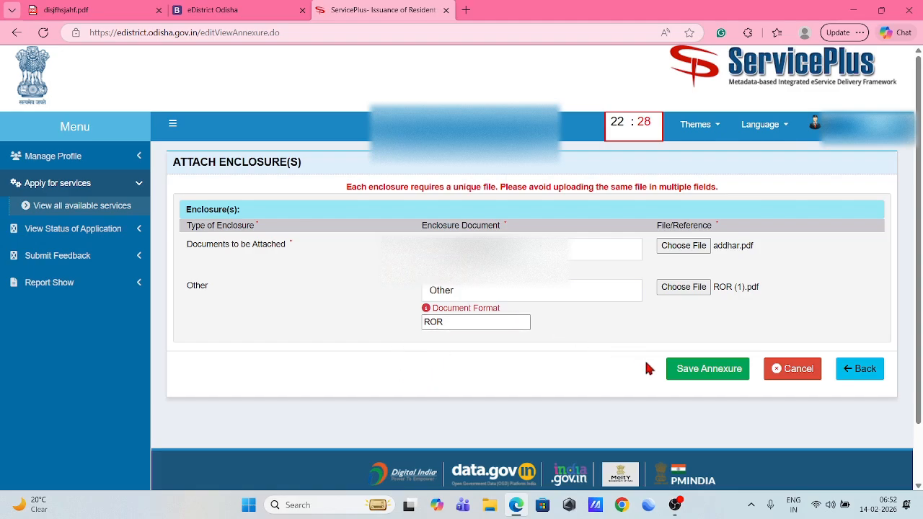
click(710, 370)
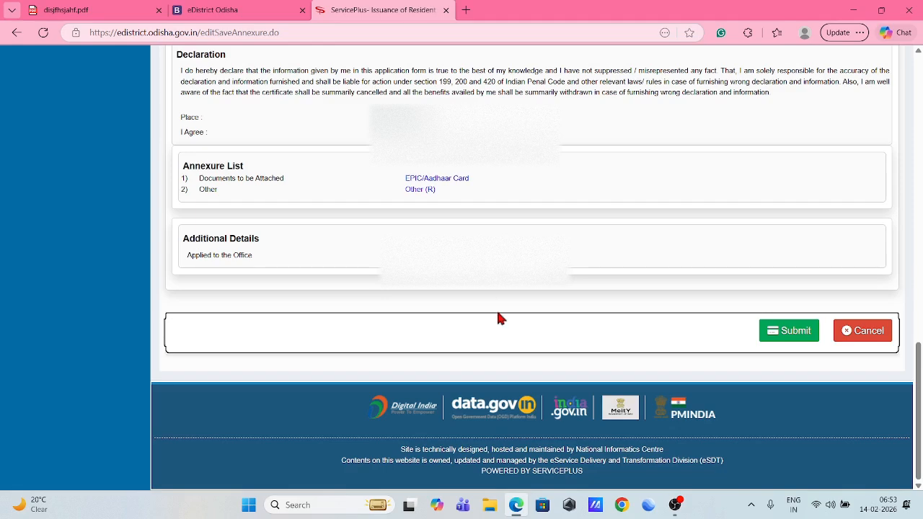
Submit the application with its annexures to get the Form No. I Acknowledgement.
click(786, 336)
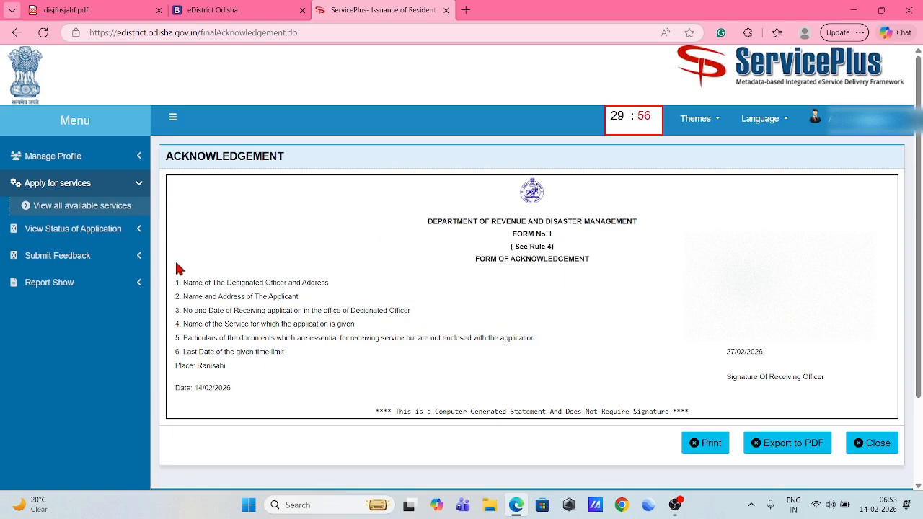